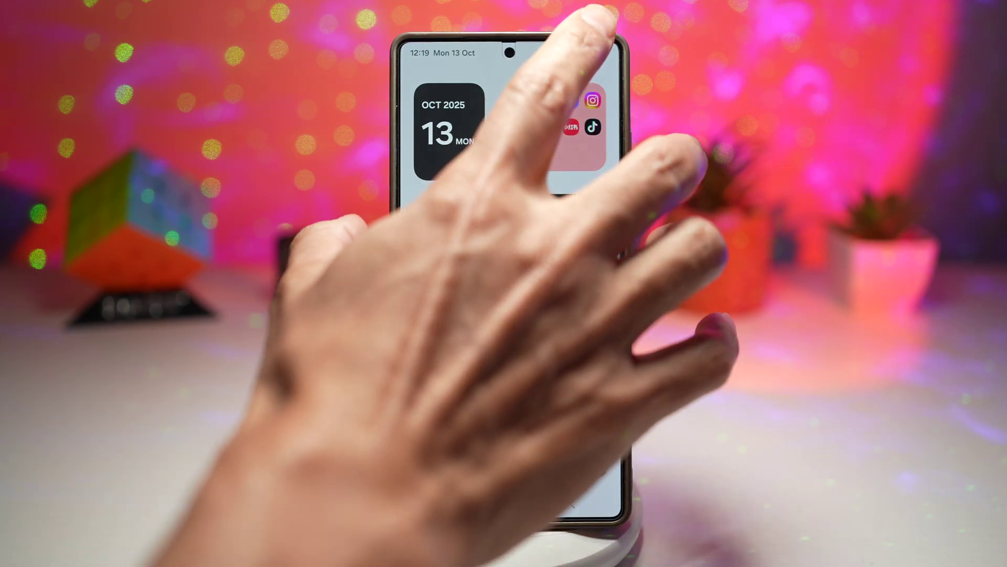
Pull down Quick Settings and use the gear icon to launch the Settings app
drag(582, 55, 583, 157)
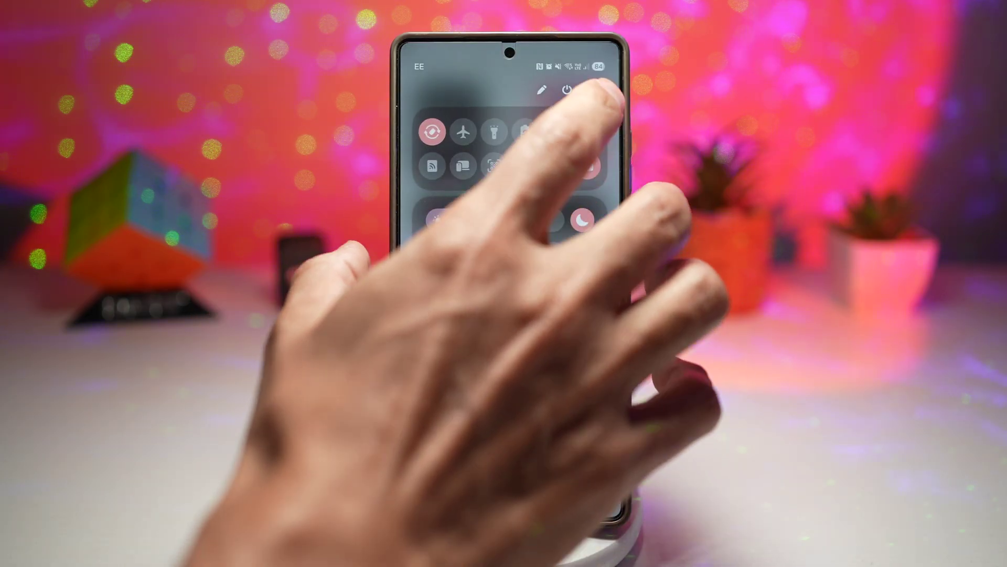
click(598, 95)
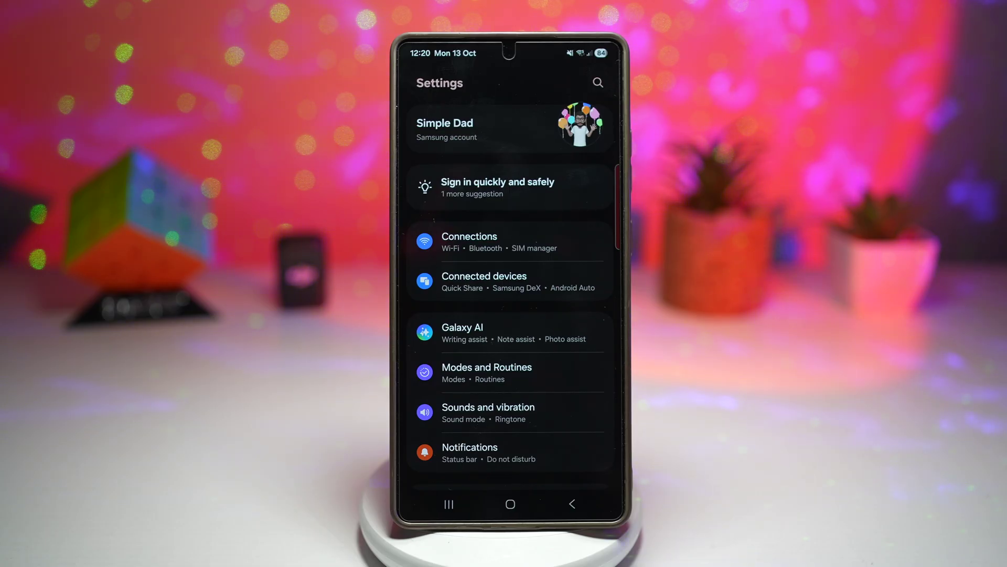
scroll(450, 349, up, 4)
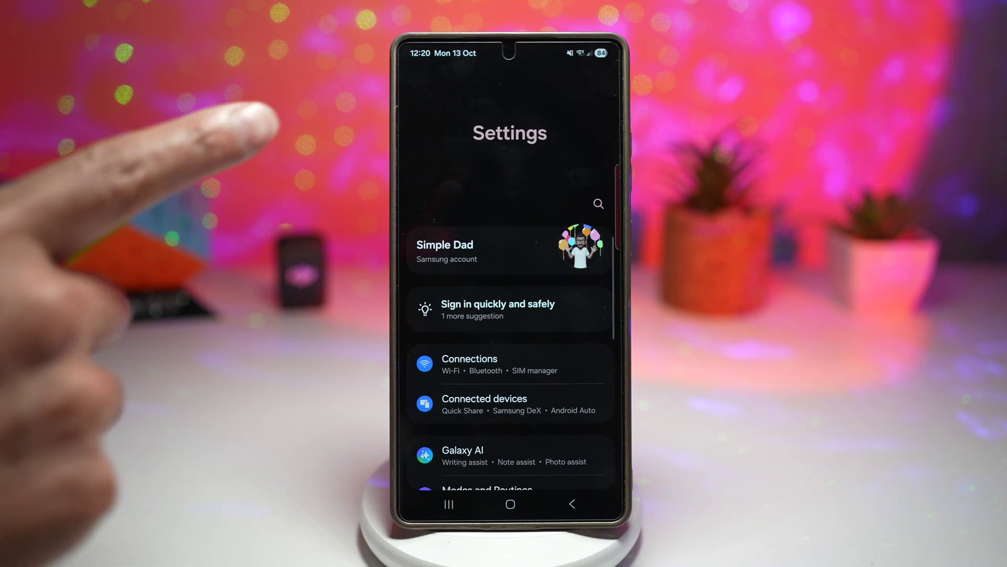
Open the Settings search page from the magnifier icon
click(598, 204)
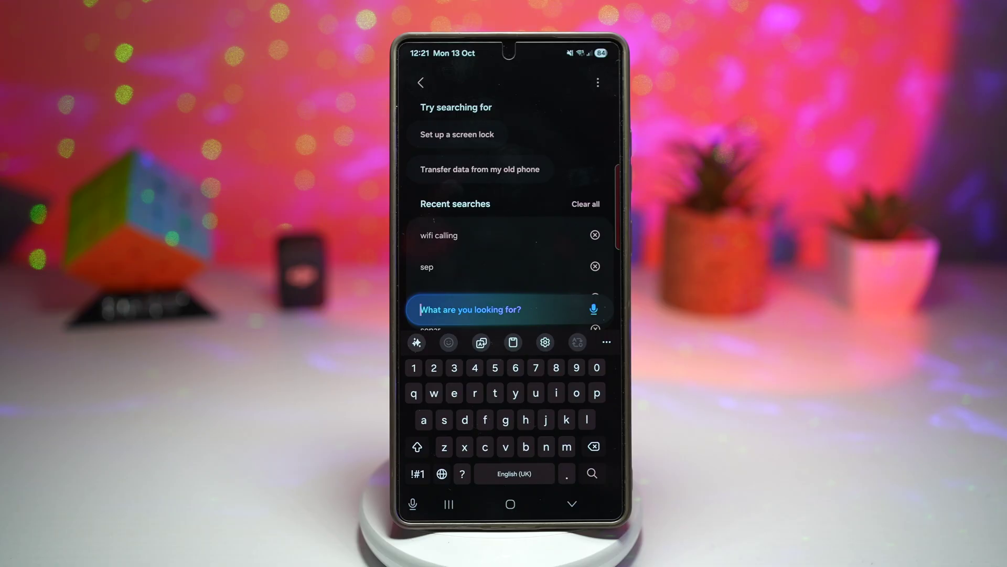
Start voice input in Settings search to ask about a bright screen
click(594, 309)
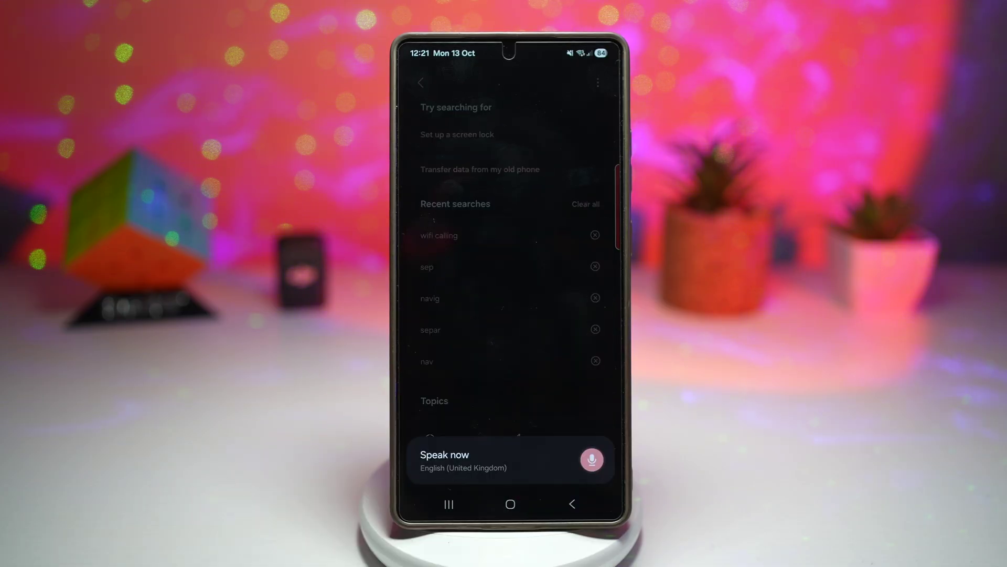